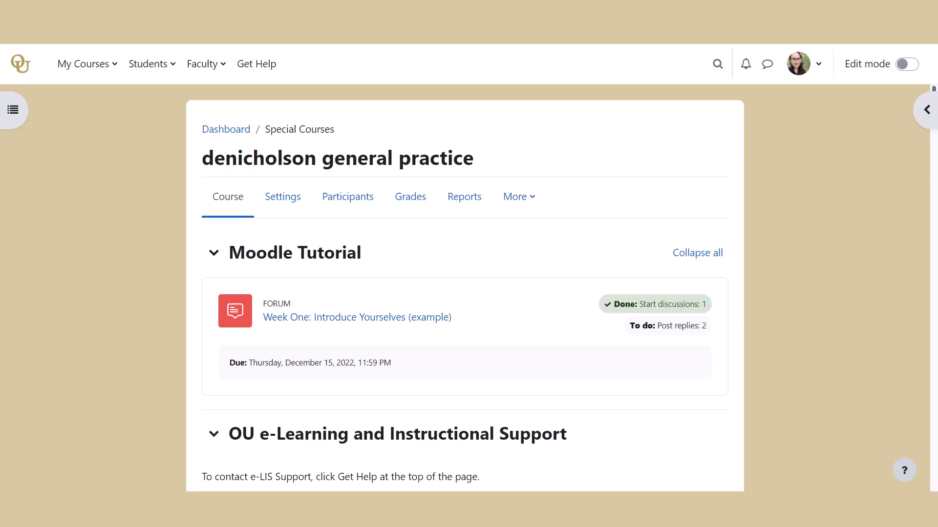
# - Turn on edit mode and add a Forum activity to the Moodle Tutorial section
pyautogui.click(905, 64)
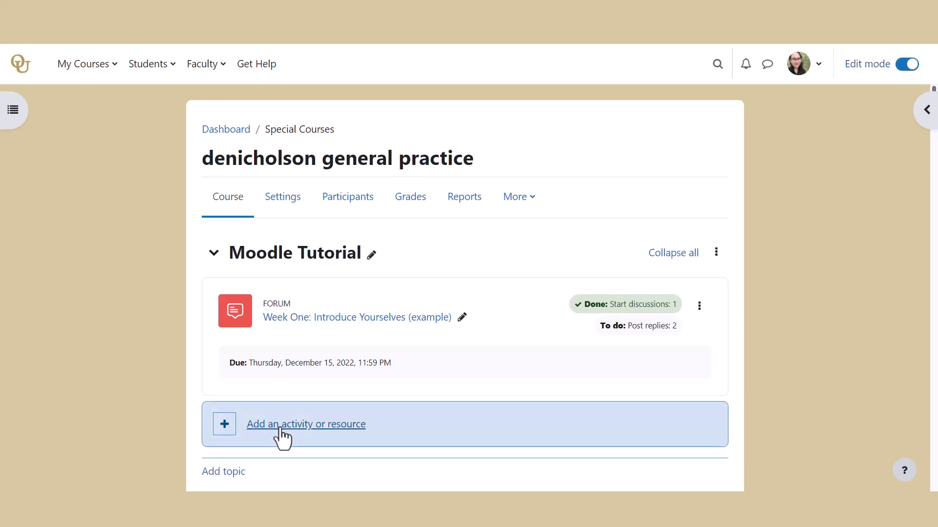
pyautogui.click(386, 437)
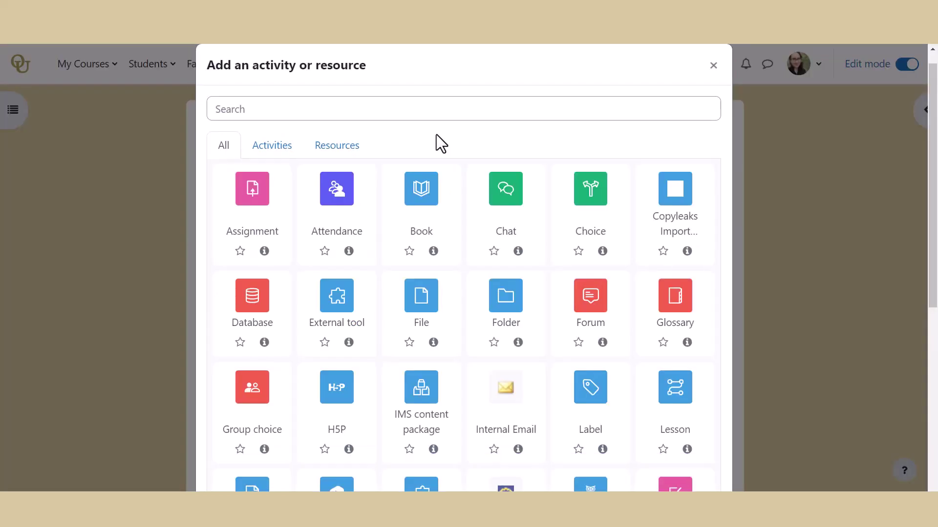
pyautogui.click(600, 303)
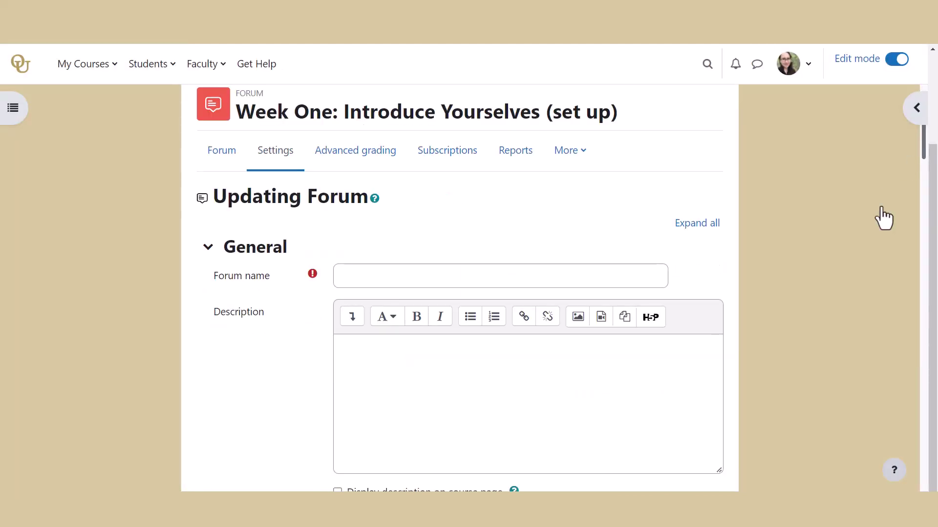
# - Expand all the forum's settings sections and name the forum "Week One: Introduce Yourselves"
pyautogui.click(699, 225)
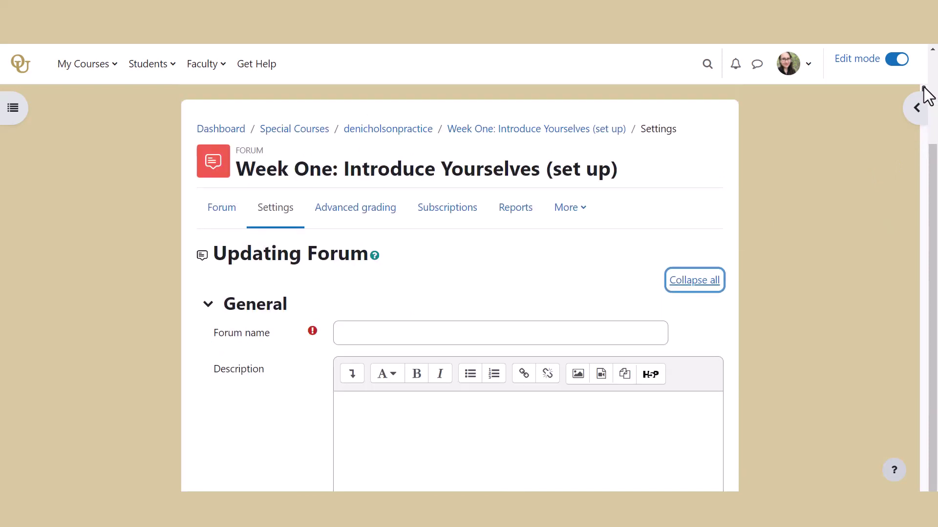
pyautogui.moveTo(924, 87); pyautogui.dragTo(926, 93)
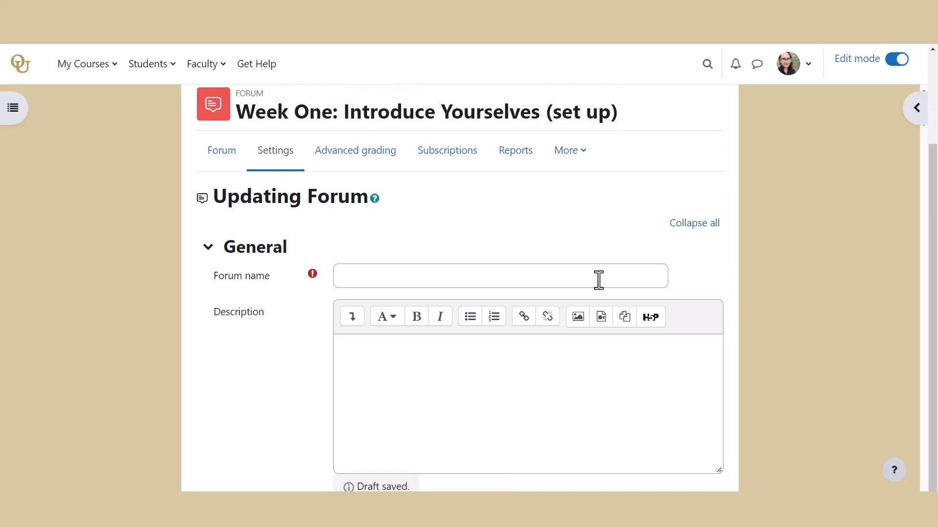
pyautogui.click(598, 280)
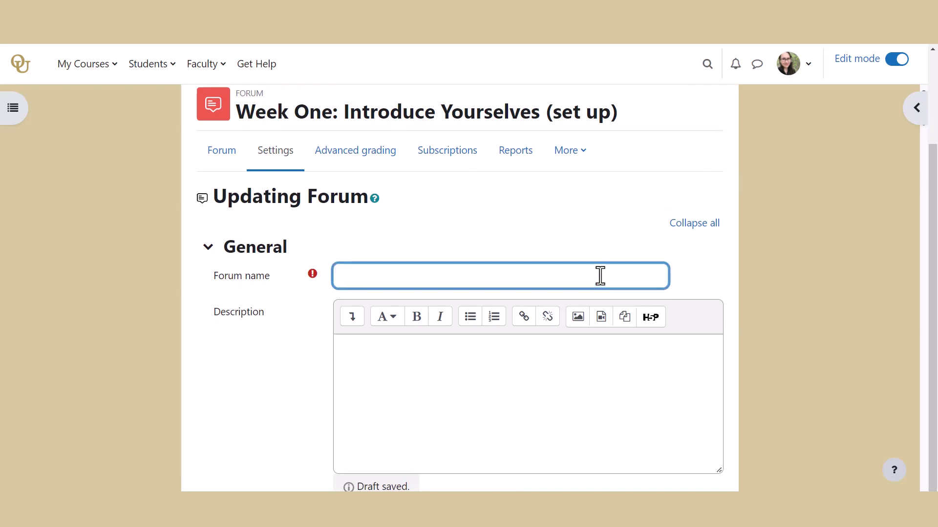
pyautogui.write('Week One: Introduce ')
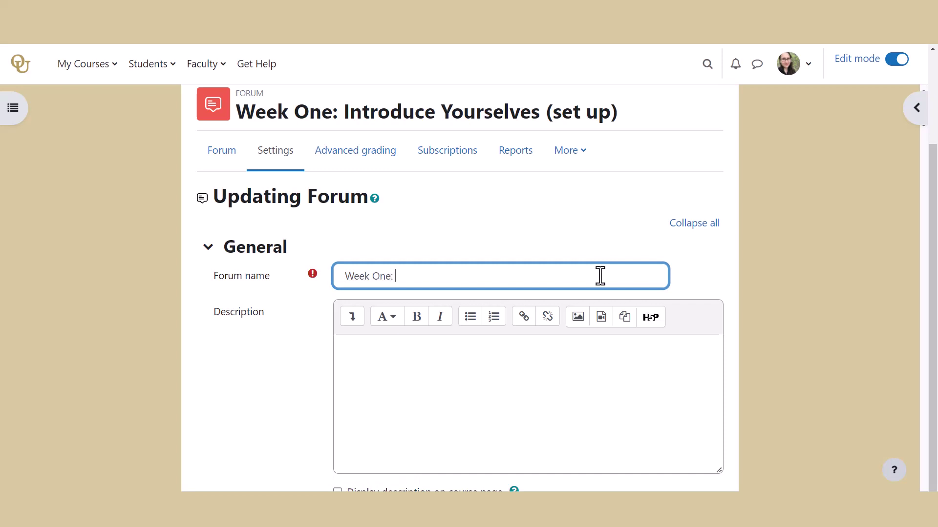
pyautogui.write('Yourselves')
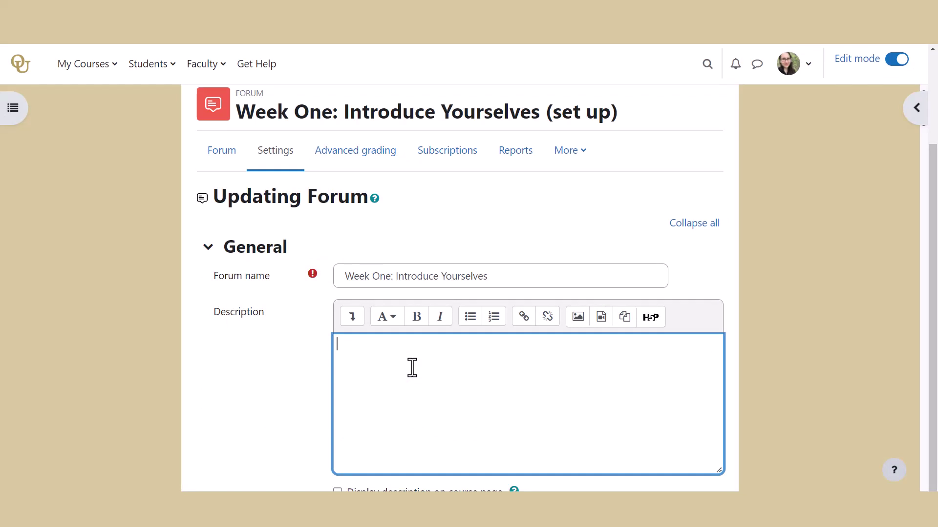
# - Paste the prepared welcome and posting instructions into the forum description and reveal the editor's additional formatting tools
pyautogui.hotkey('ctrl', 'v')
pyautogui.moveTo(472, 370); pyautogui.dragTo(333, 129)
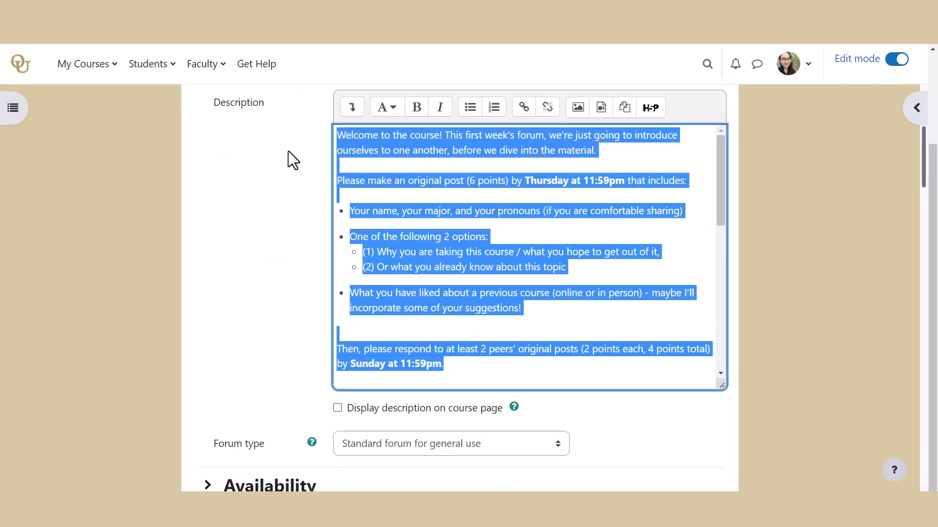
pyautogui.click(340, 134)
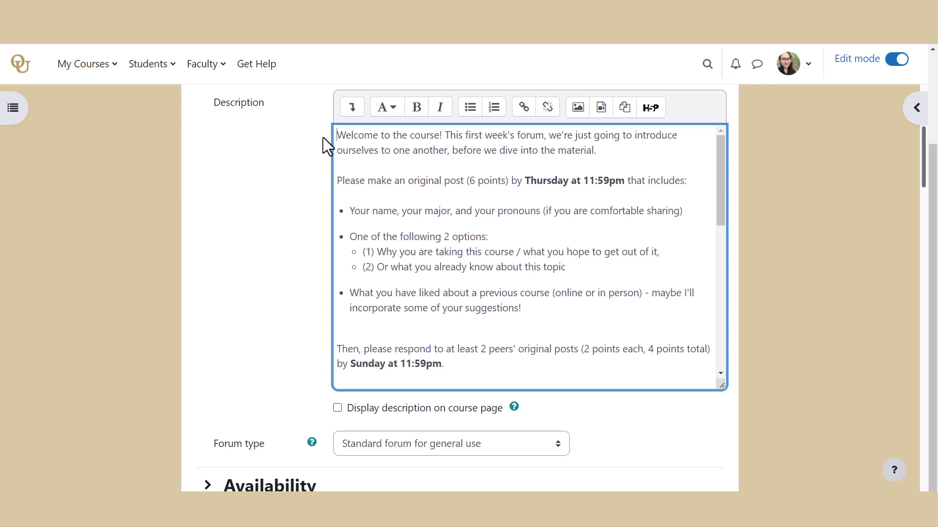
pyautogui.click(358, 113)
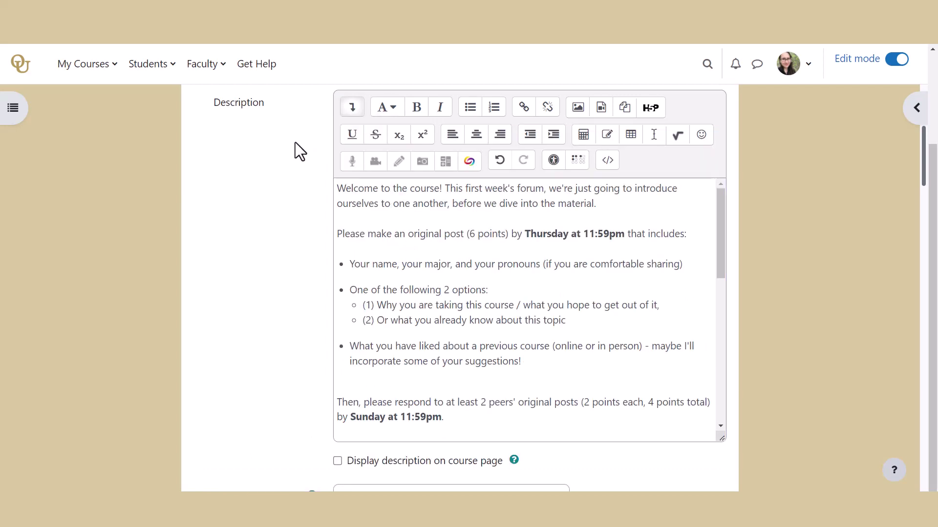
# - Look over the embedded YouTube video in the description and record an audio clip for the Record Audio line
pyautogui.moveTo(720, 222); pyautogui.dragTo(736, 310)
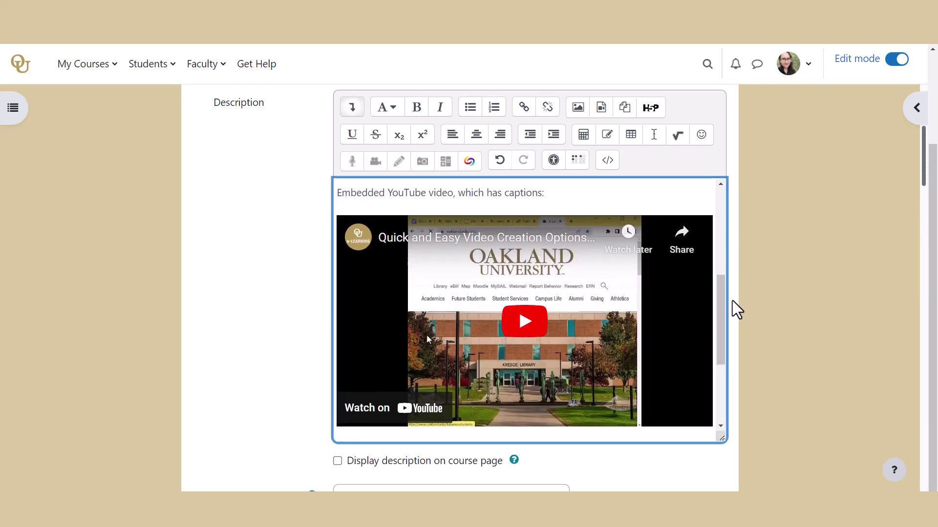
pyautogui.click(526, 332)
pyautogui.click(566, 414)
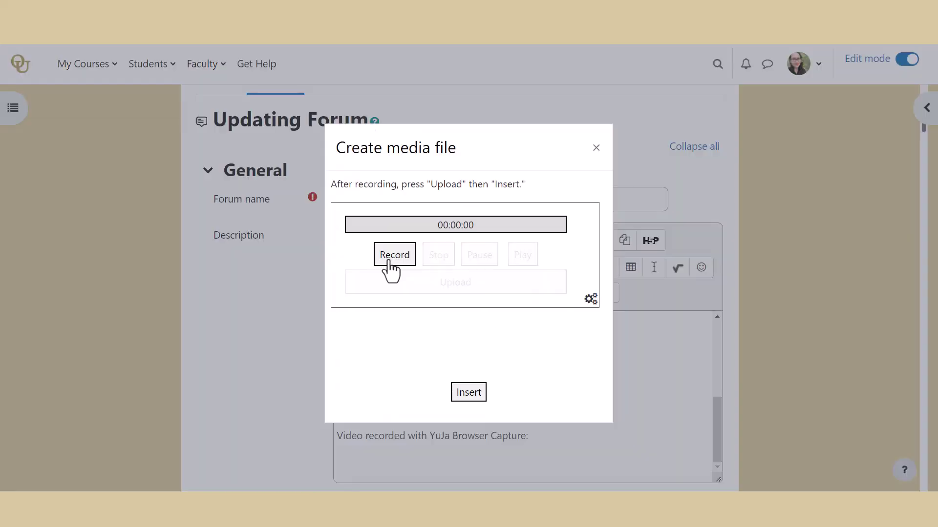
pyautogui.click(386, 258)
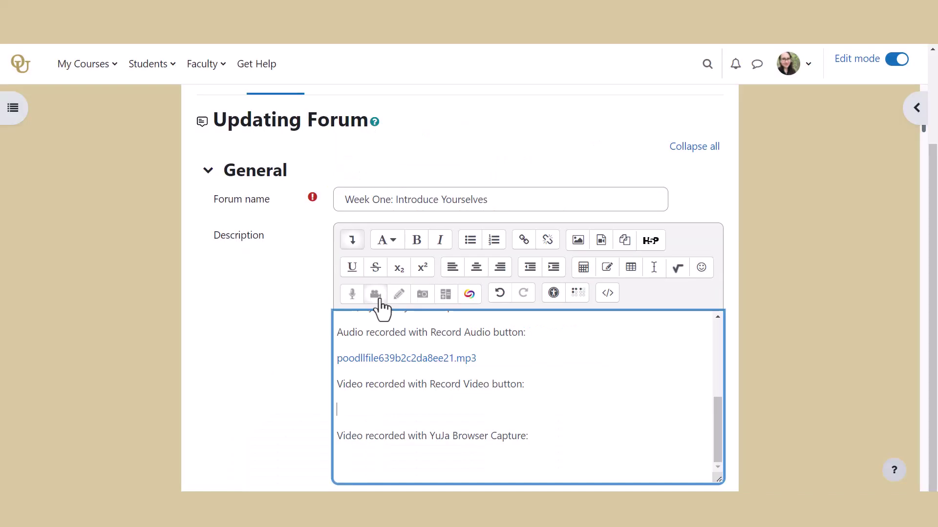
# - Record and upload a video clip for the Record Video line of the description, and open the YuJa media tool
pyautogui.click(379, 300)
pyautogui.click(417, 341)
pyautogui.click(451, 343)
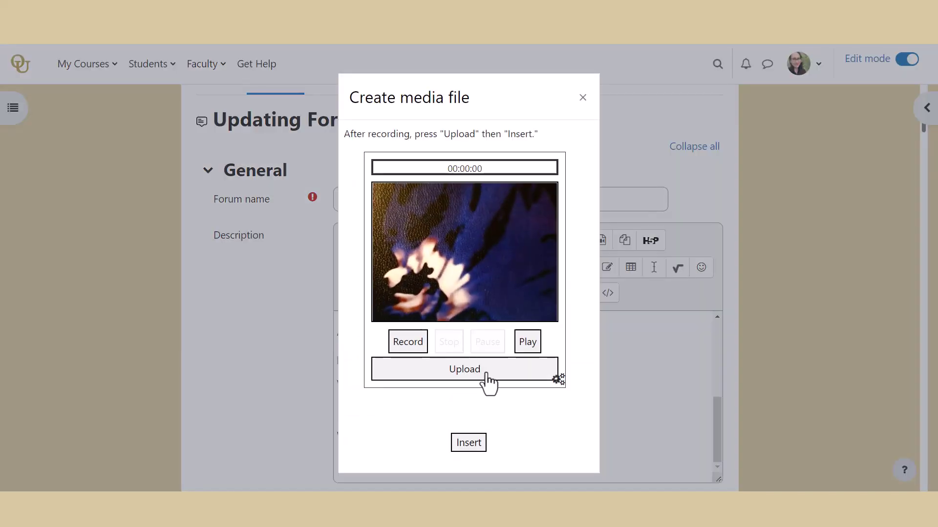
pyautogui.click(464, 370)
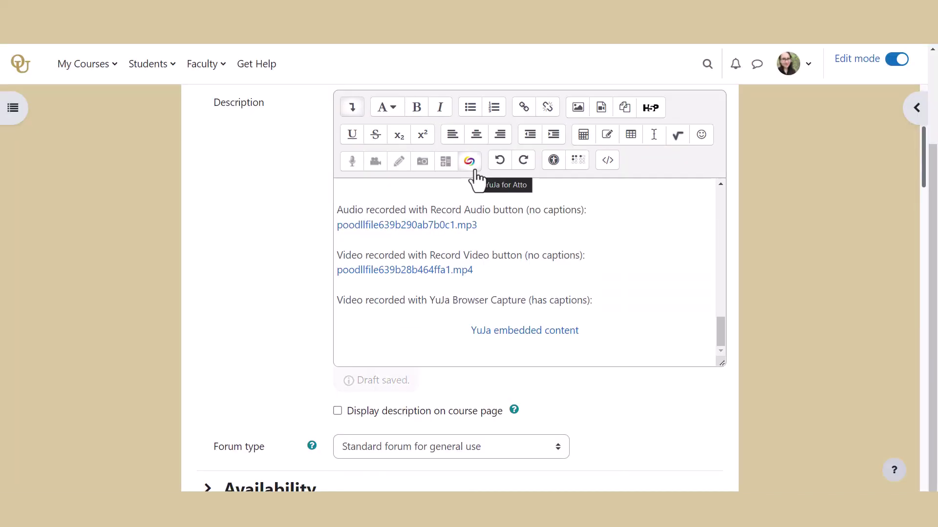
pyautogui.click(472, 167)
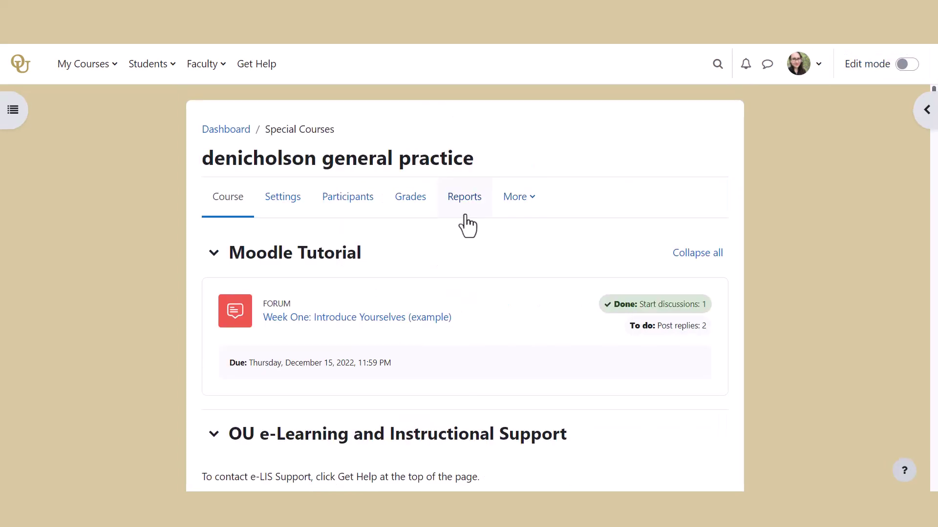
# - Open the course's SpeedDater report and examine the date settings of the forum in the Moodle Tutorial section
pyautogui.click(464, 213)
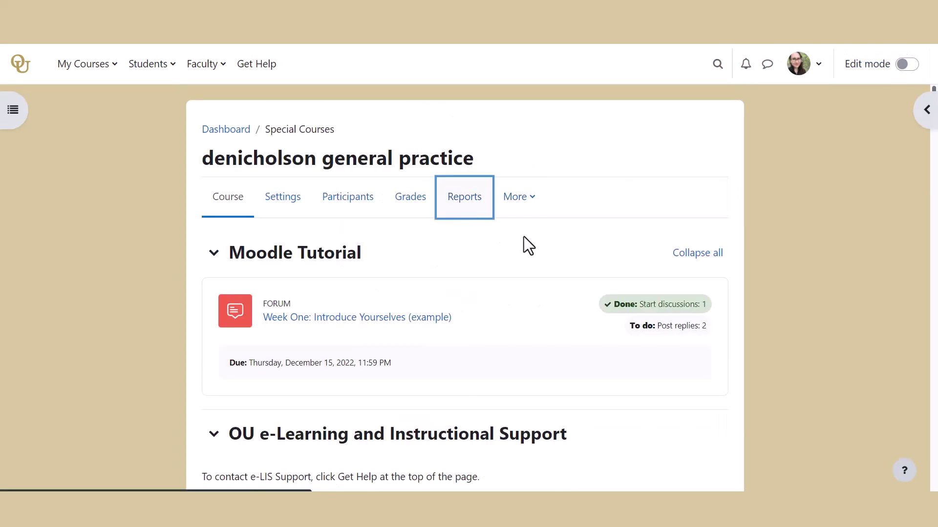
pyautogui.click(239, 284)
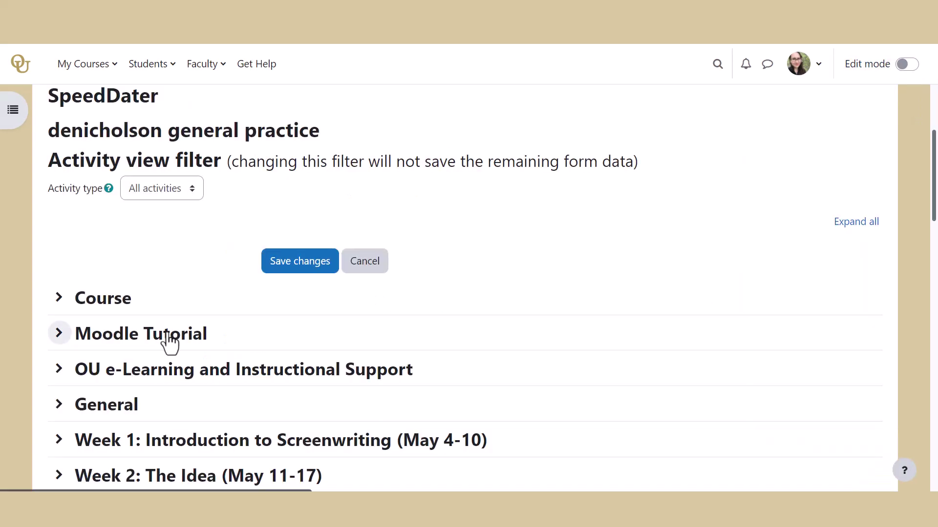
pyautogui.click(170, 342)
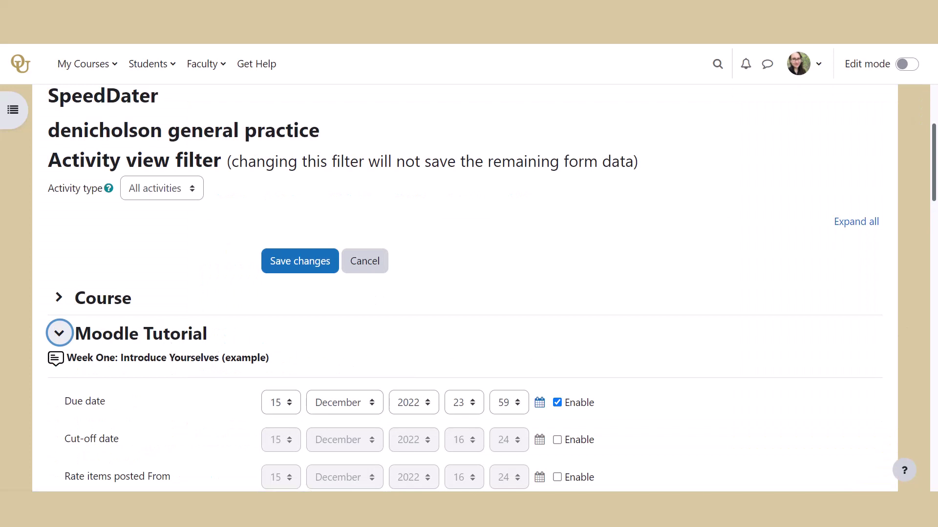
pyautogui.scroll(-3, 936, 230)
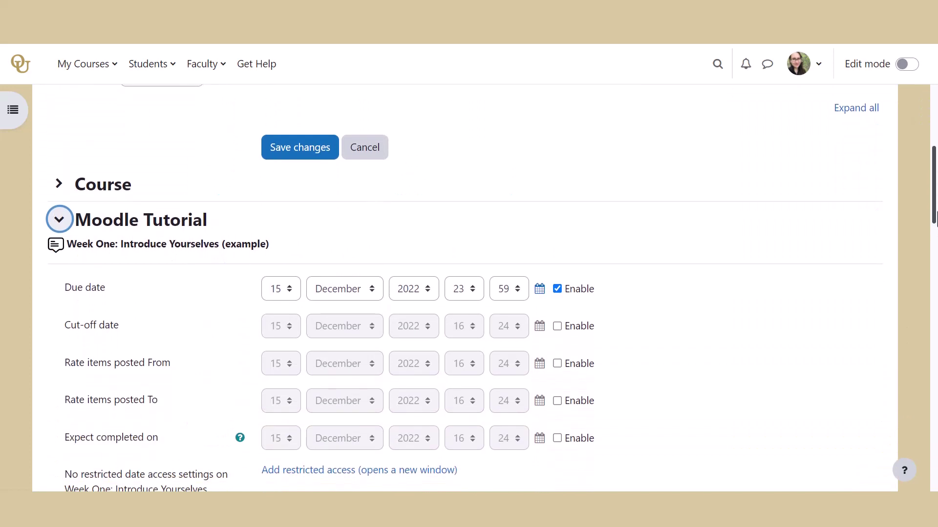
pyautogui.scroll(-1, 936, 229)
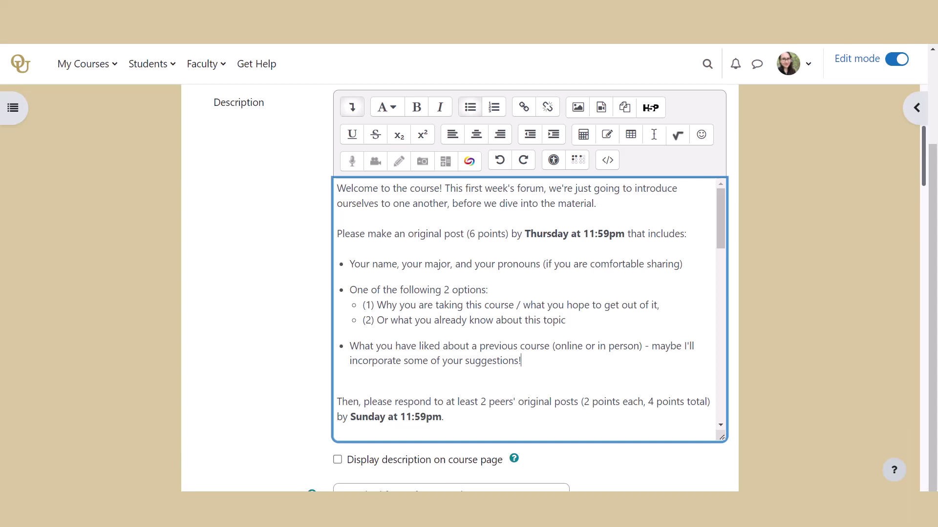
# - Review the forum's availability and attachment settings, the whole forum grading methods and the ratings aggregate types
pyautogui.scroll(-8, 515, 111)
pyautogui.click(515, 111)
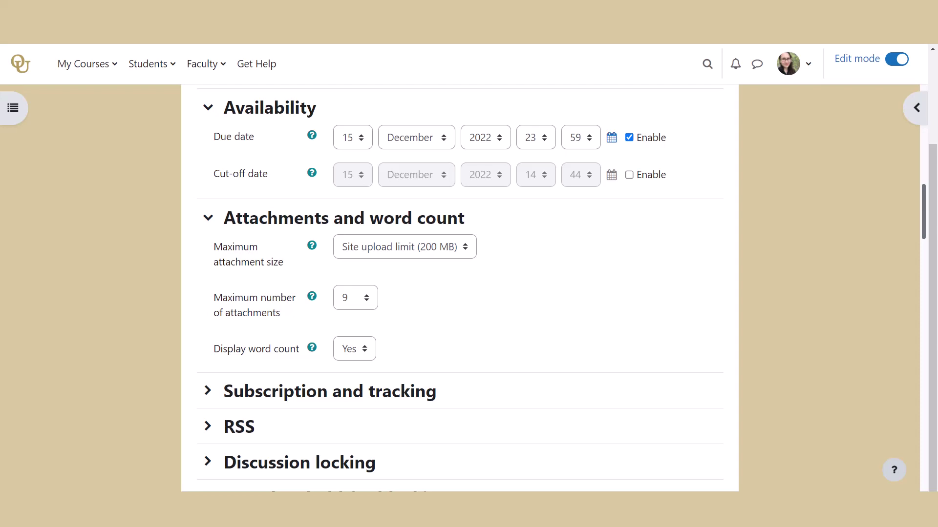
pyautogui.scroll(-10, 937, 250)
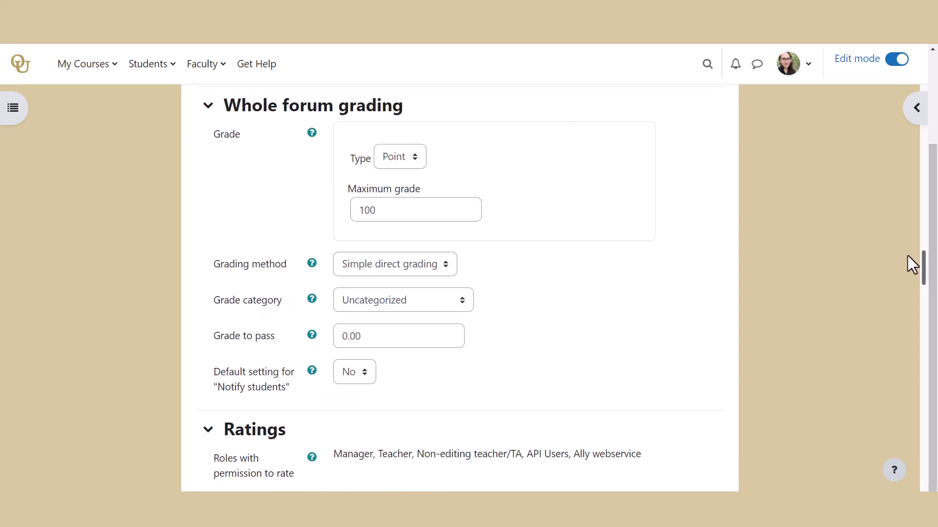
pyautogui.scroll(-1, 925, 274)
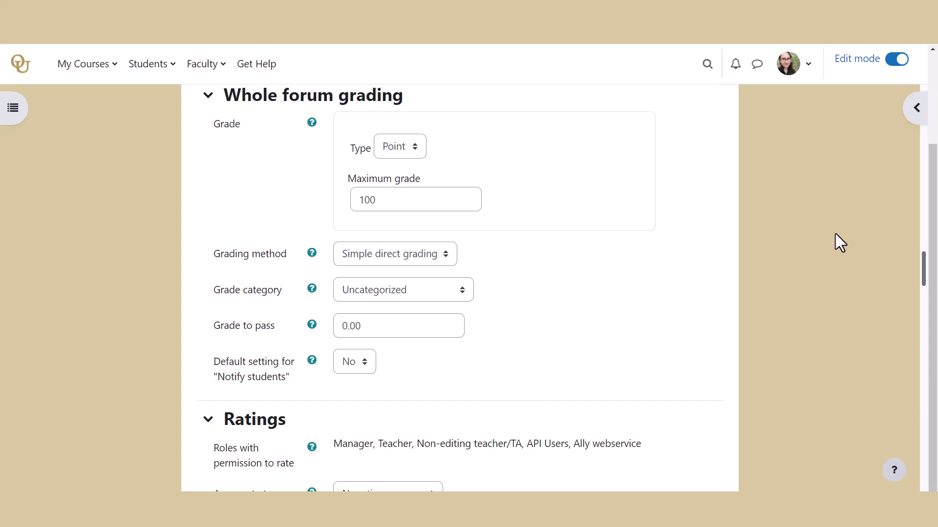
pyautogui.click(452, 253)
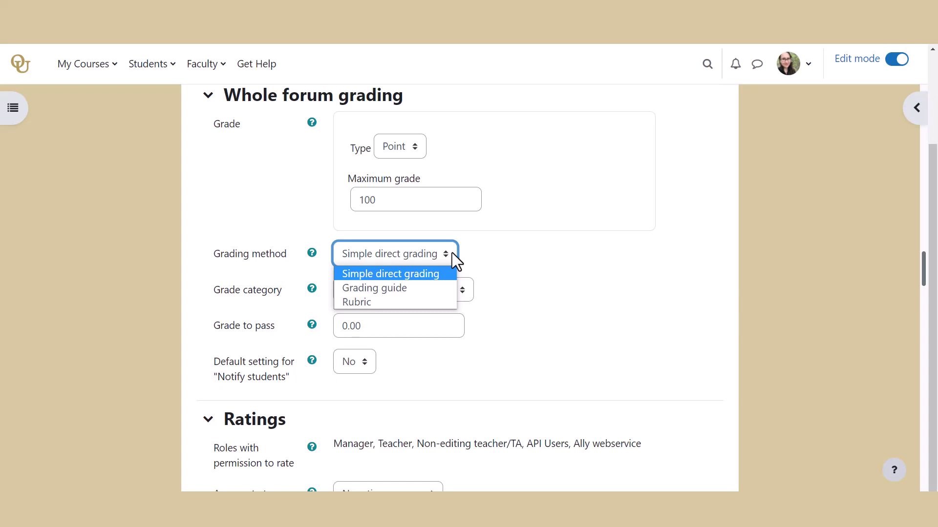
pyautogui.click(452, 253)
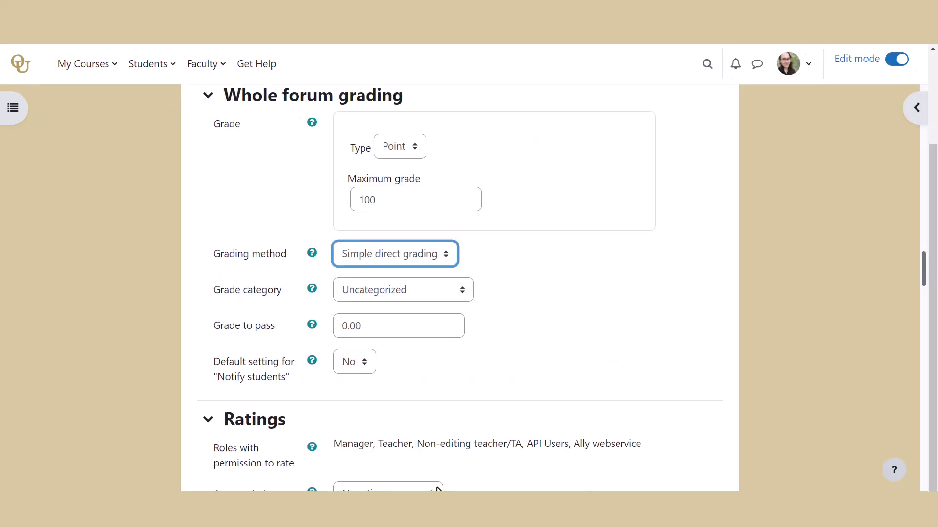
pyautogui.click(437, 489)
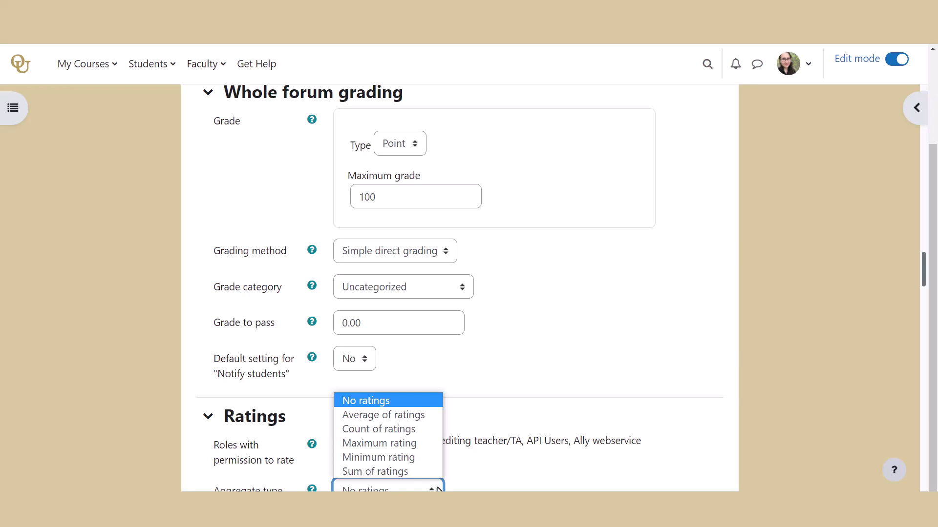
pyautogui.click(437, 489)
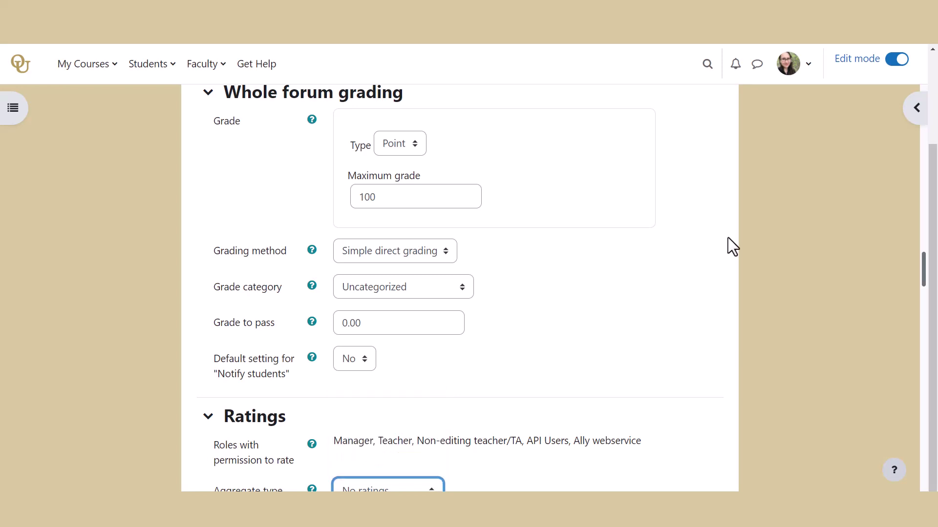
pyautogui.click(836, 198)
# - Review the available group modes in the forum's common module settings
pyautogui.scroll(-8, 836, 197)
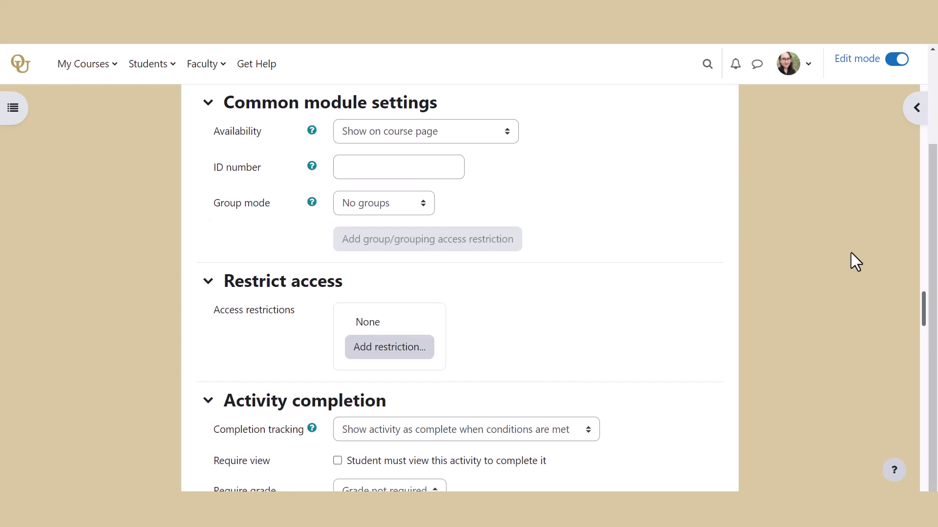
pyautogui.click(425, 197)
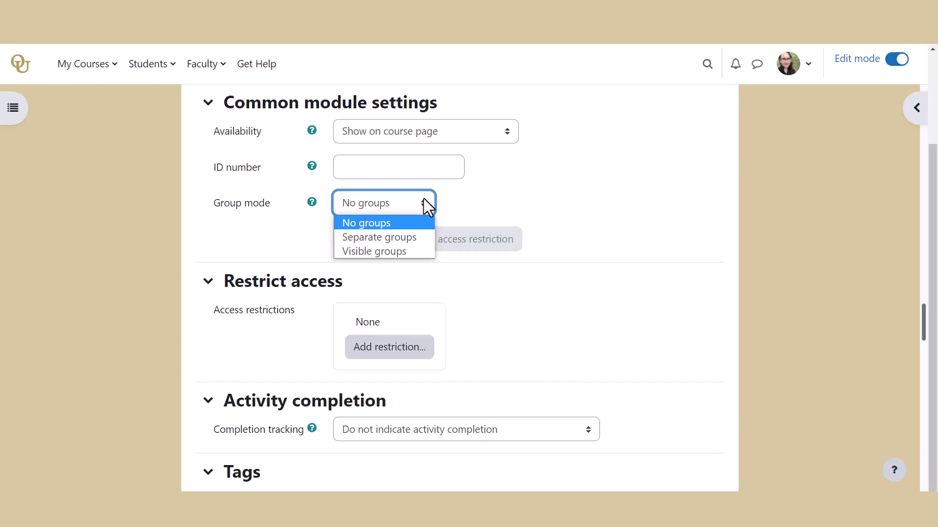
pyautogui.click(424, 198)
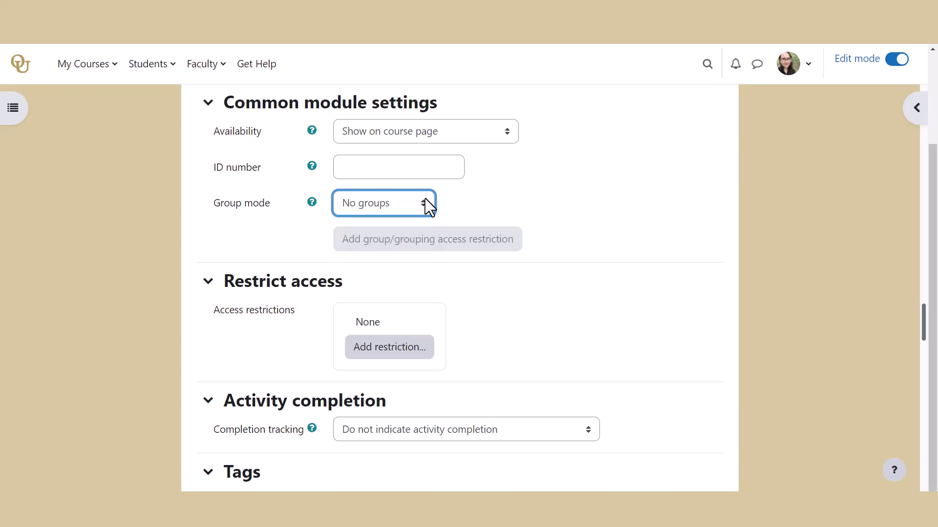
pyautogui.click(814, 121)
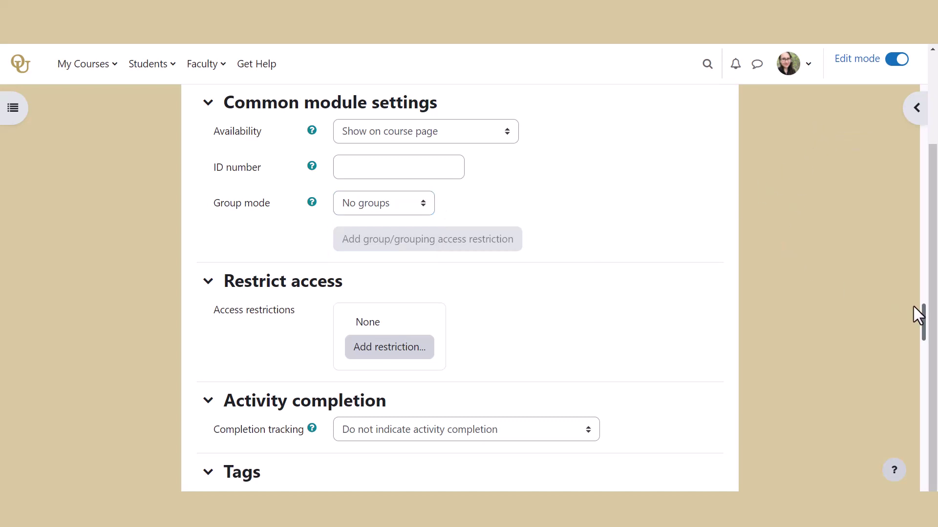
# - Set the forum to complete when students create 1 discussion and post 2 replies, enable the content change notification, and save, returning to the course
pyautogui.moveTo(927, 323); pyautogui.dragTo(927, 339)
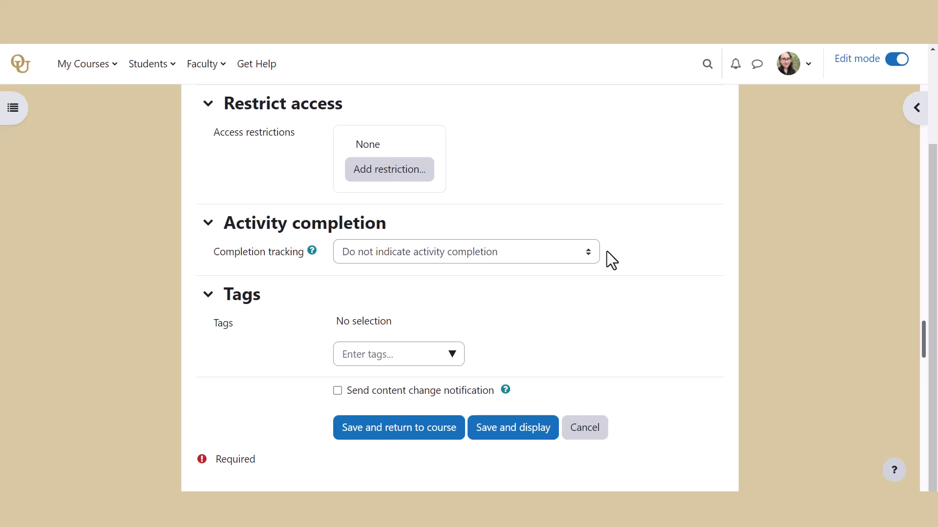
pyautogui.click(580, 248)
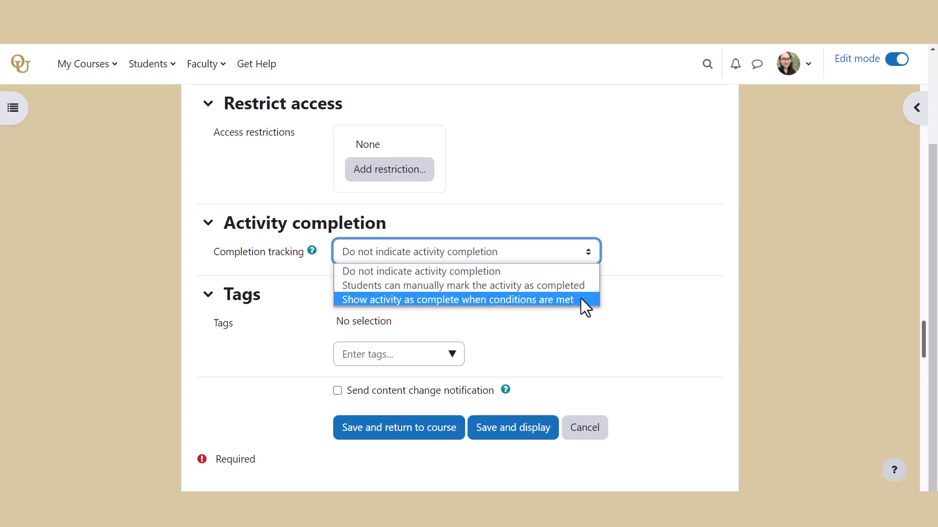
pyautogui.click(581, 299)
pyautogui.click(337, 301)
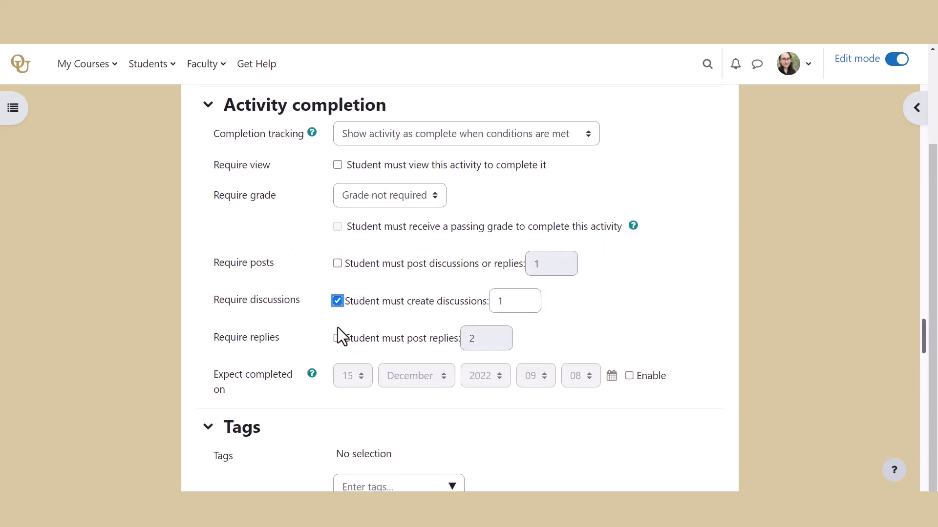
pyautogui.click(337, 339)
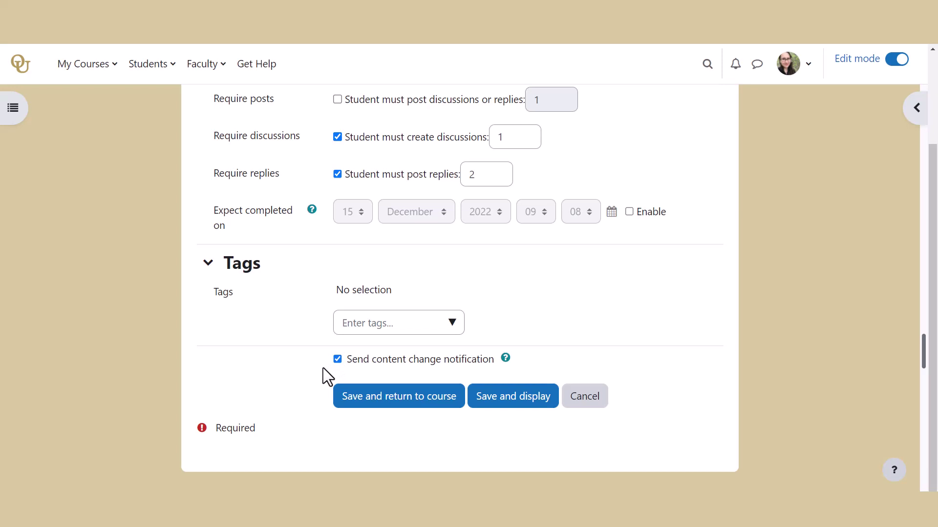
pyautogui.click(384, 398)
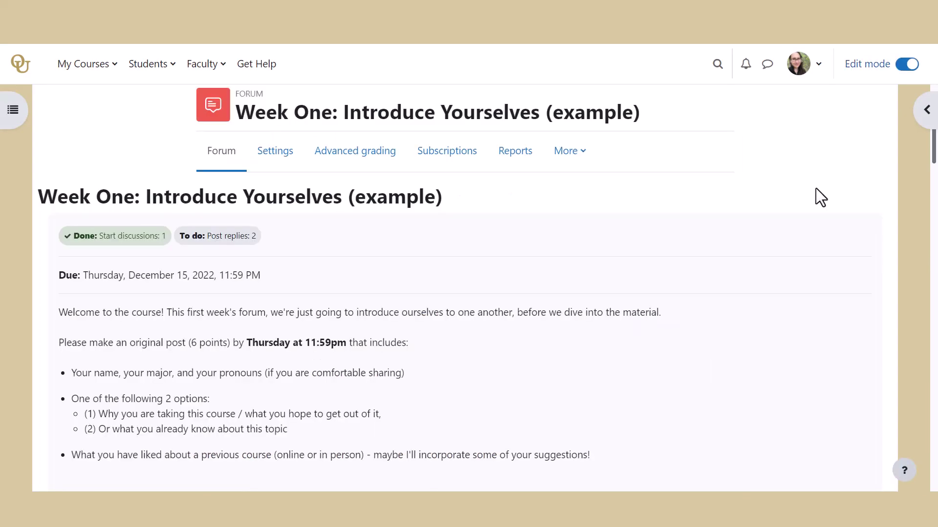
# - Look over the description and media of the "Week One: Introduce Yourselves (example)" forum and switch to the Student role
pyautogui.scroll(-5, 816, 189)
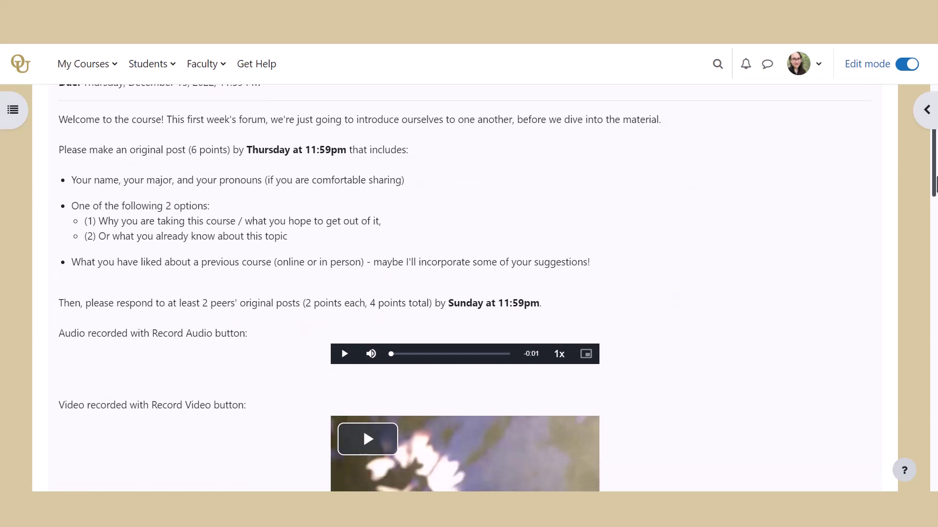
pyautogui.scroll(-4, 469, 288)
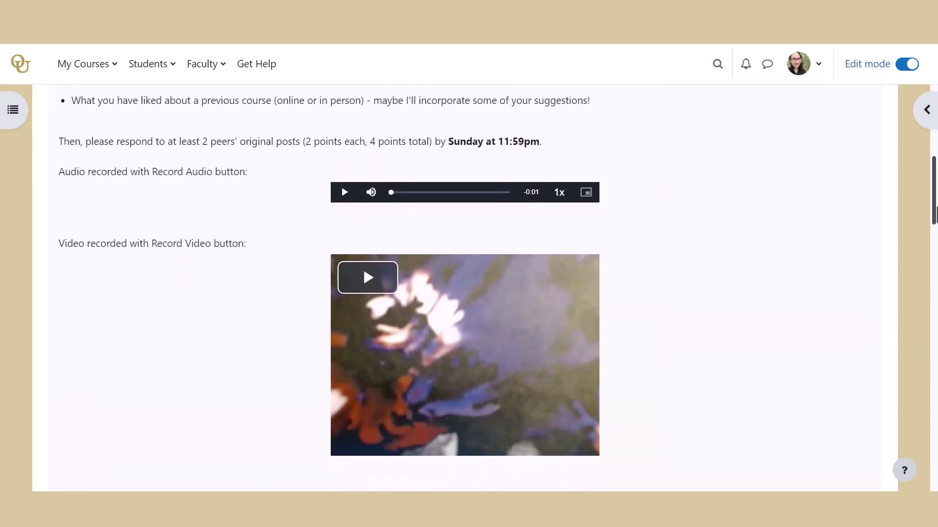
pyautogui.scroll(10, 814, 116)
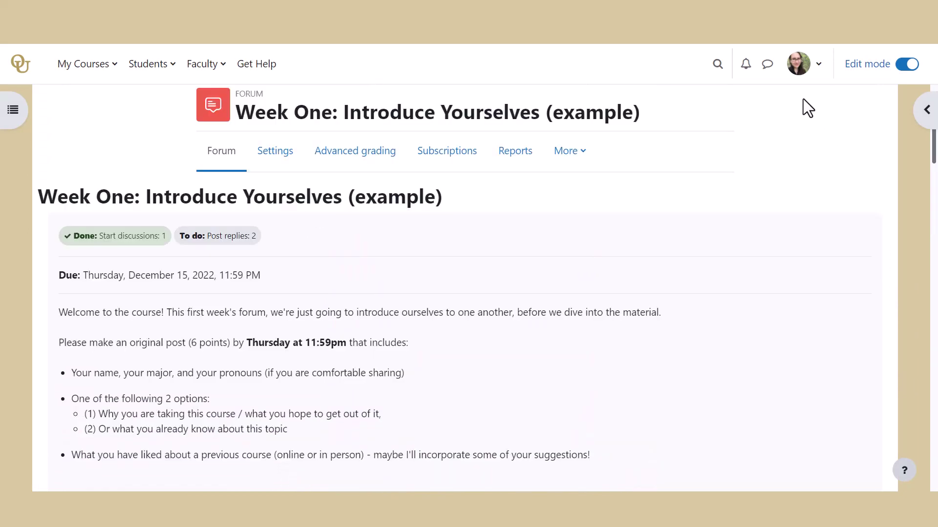
pyautogui.click(815, 70)
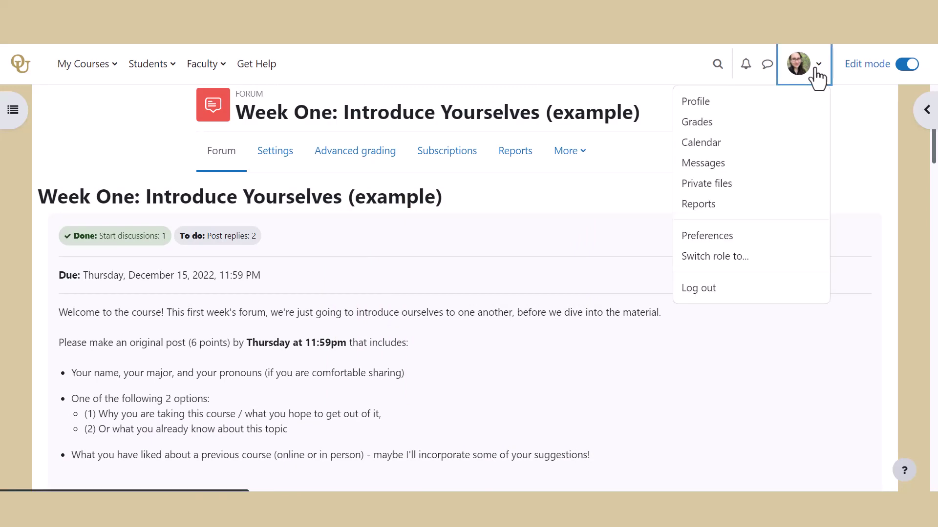
pyautogui.click(750, 266)
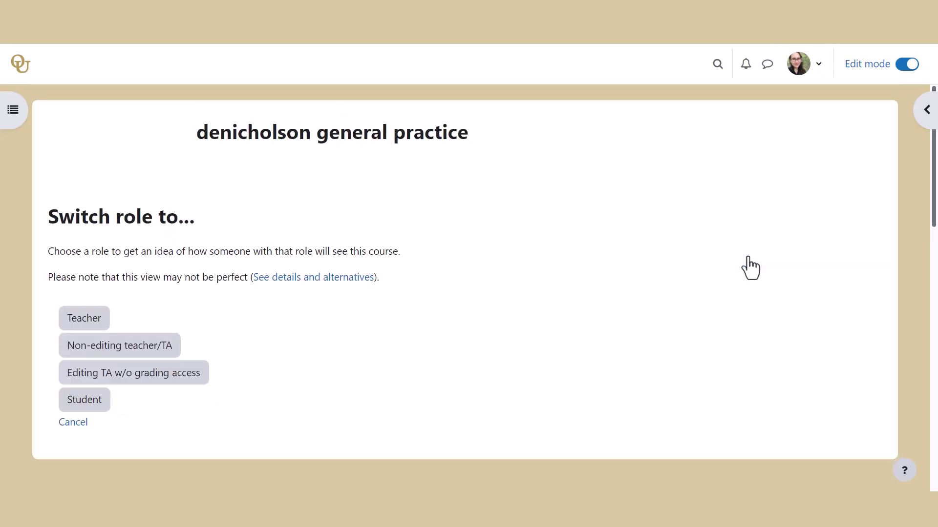
pyautogui.click(89, 408)
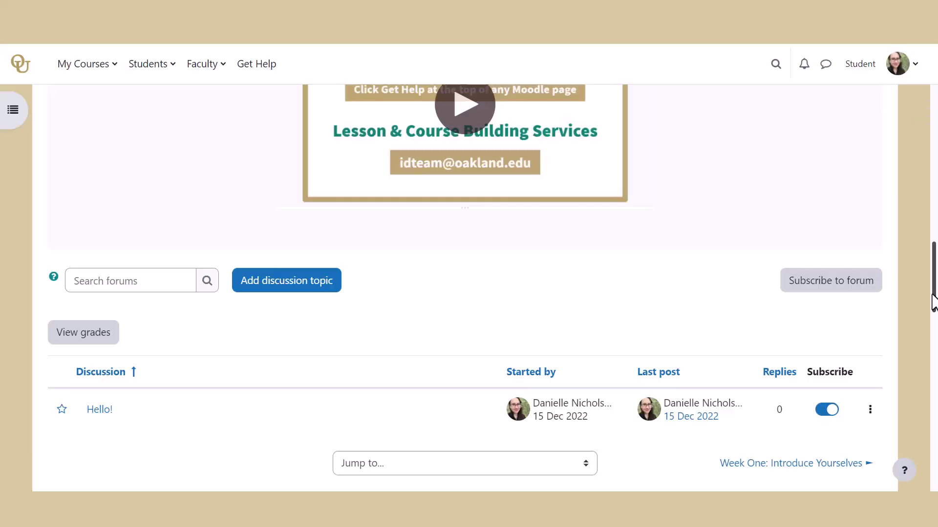
# - Check the example forum's page in the student view and return to the normal role
pyautogui.moveTo(933, 303); pyautogui.dragTo(933, 155)
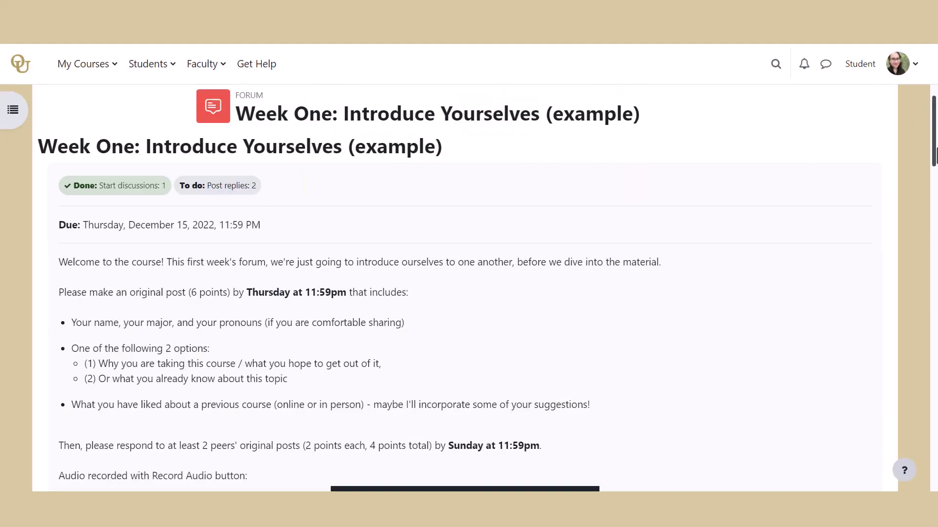
pyautogui.click(901, 73)
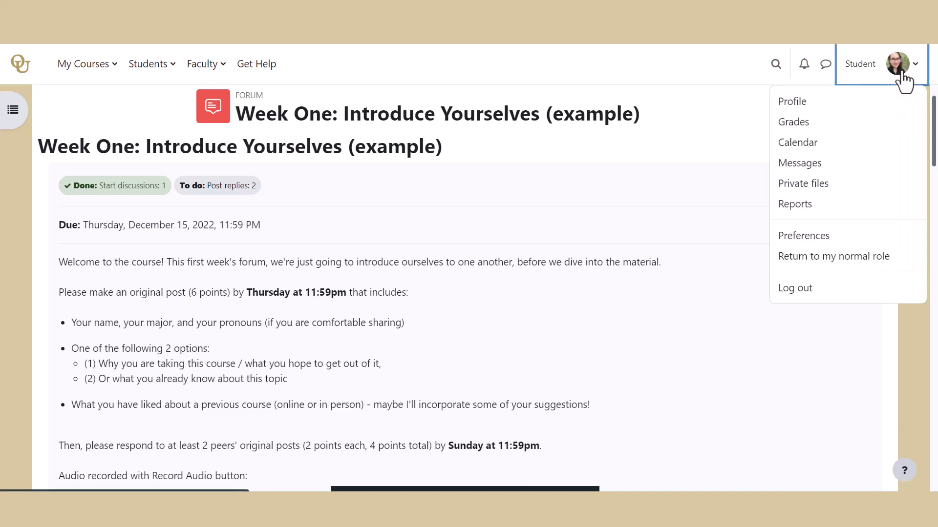
pyautogui.click(889, 259)
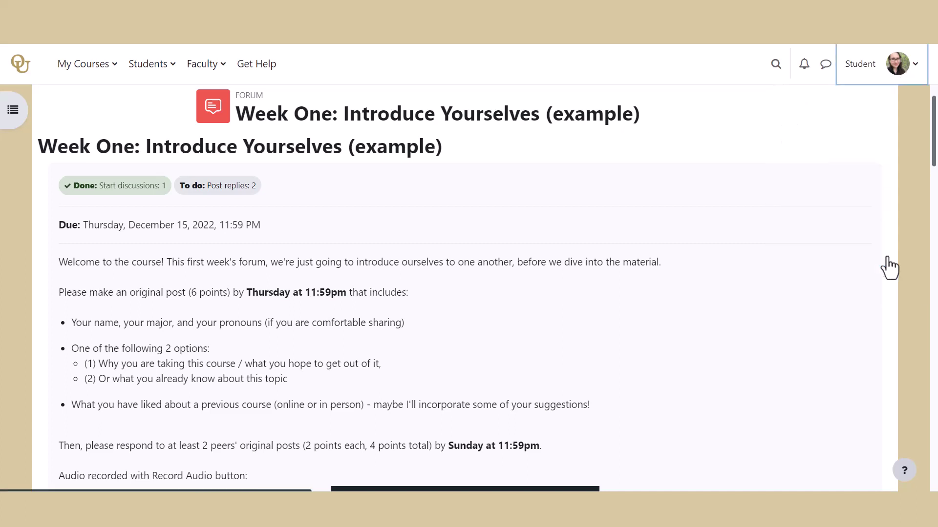